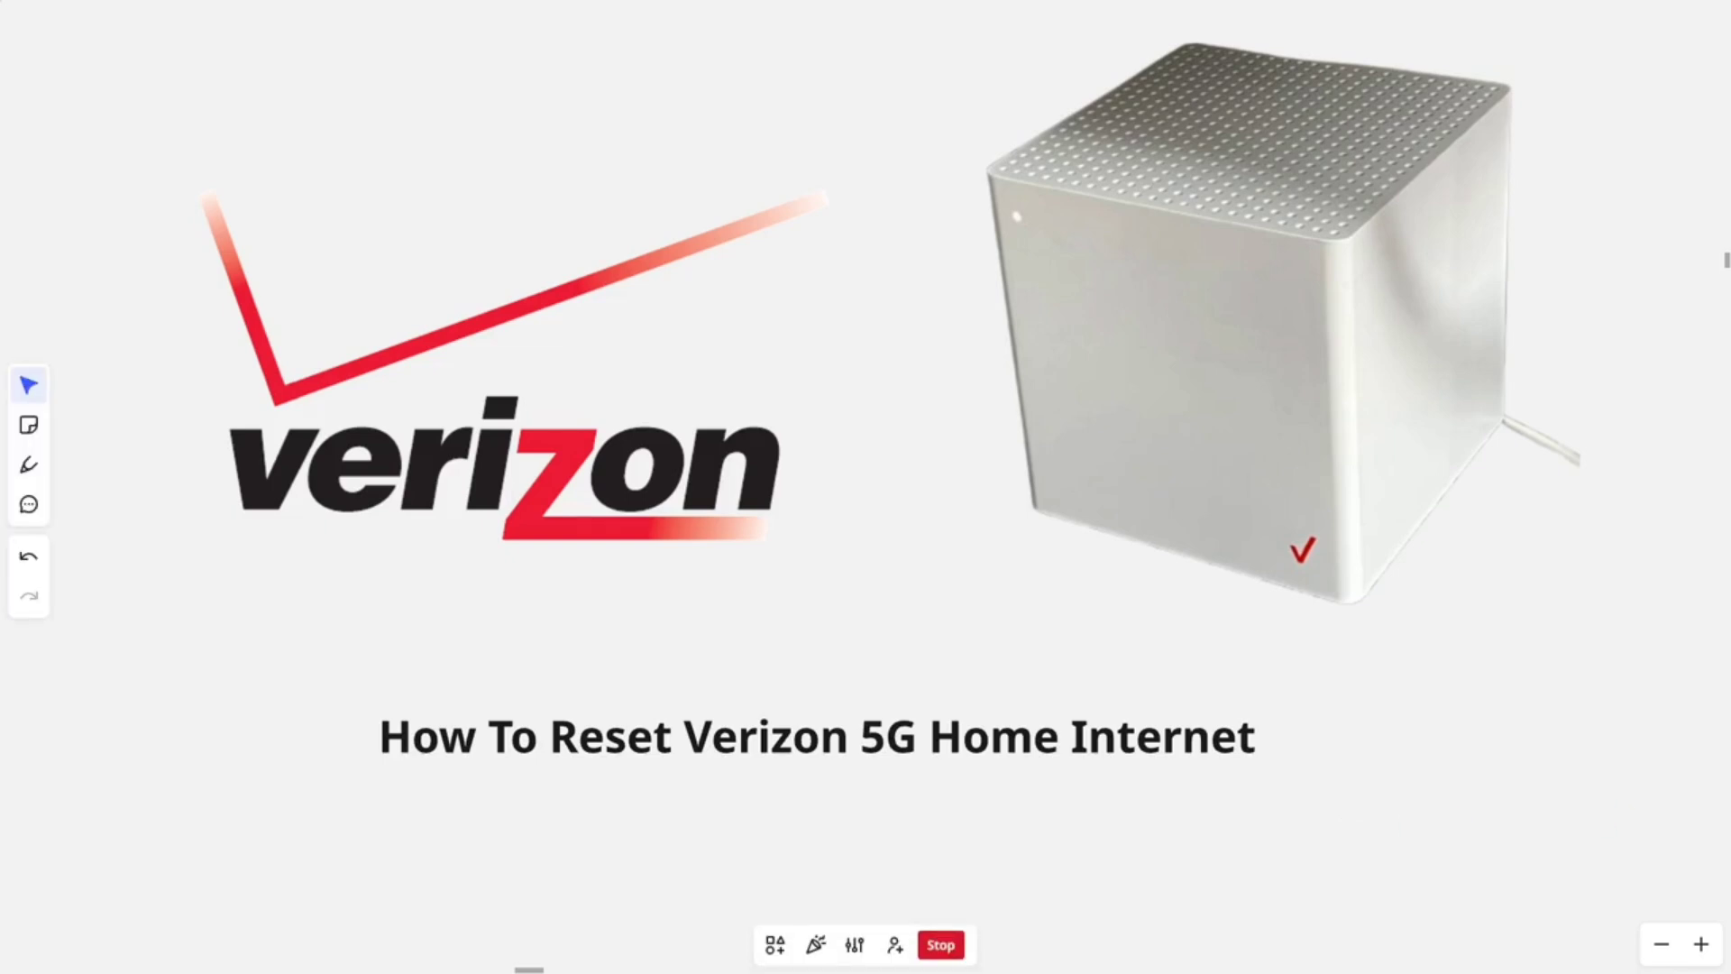
Advance to the overview slide listing Soft Reboot (Restart) and Factory Reset (Hard Reset)
key(Right)
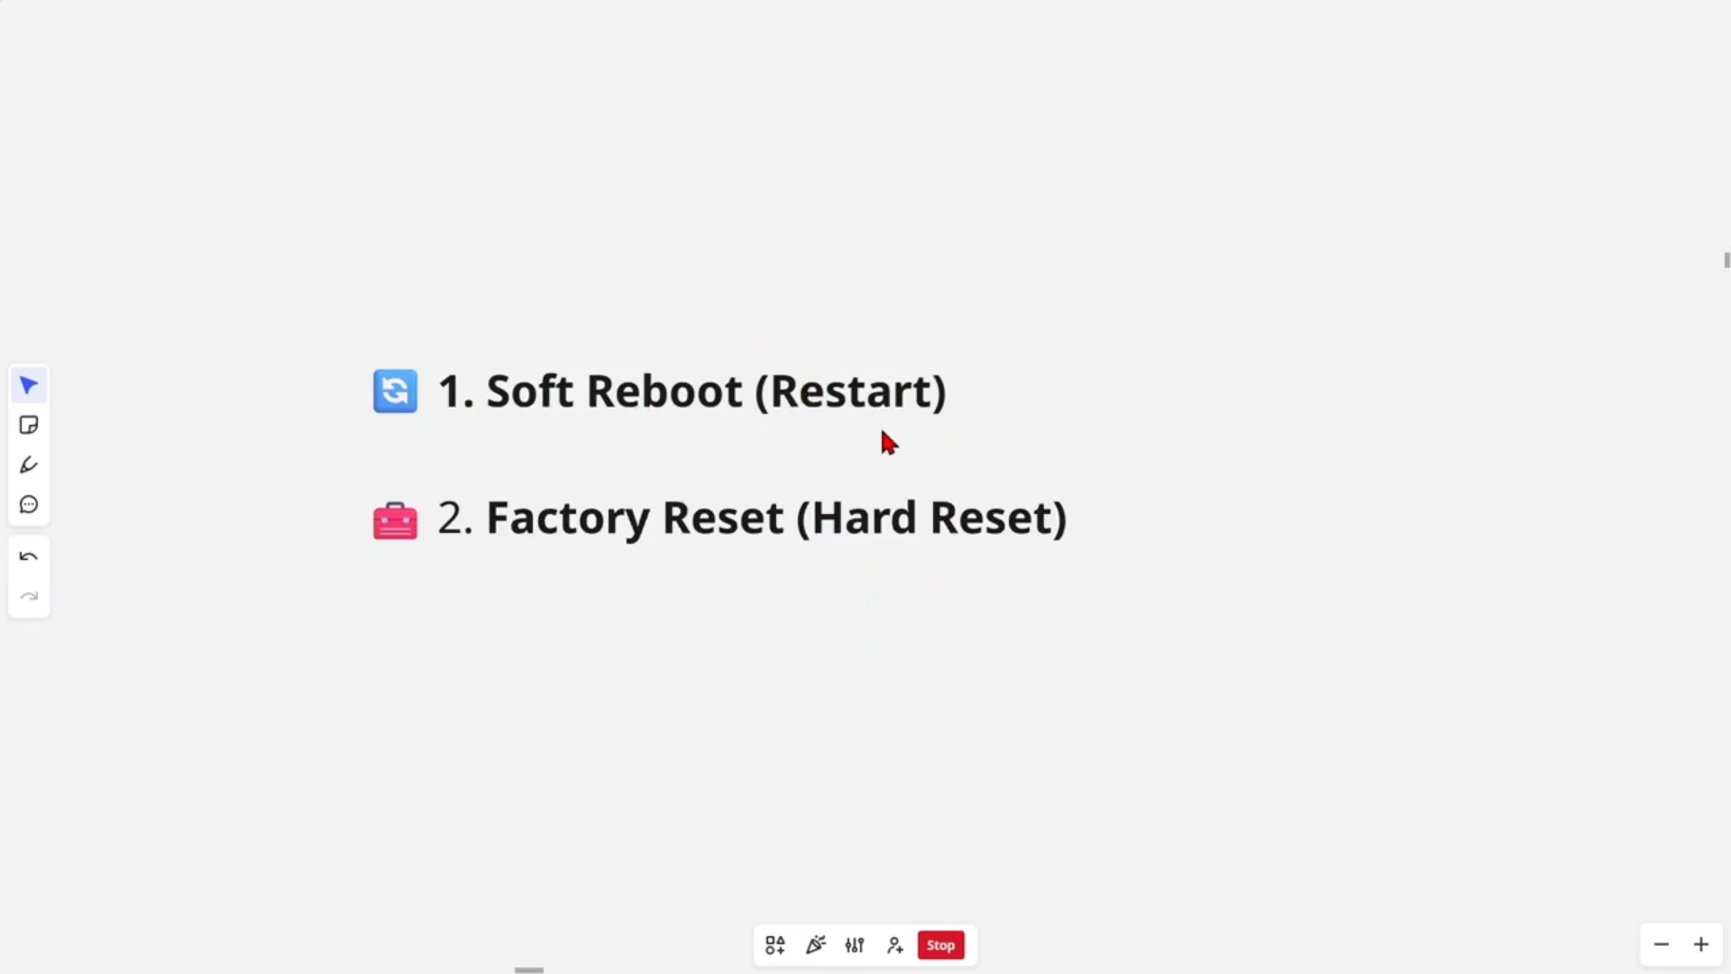
Advance past the My Verizon app slide to the unplug, wait 30 seconds, replug slide
key(Right)
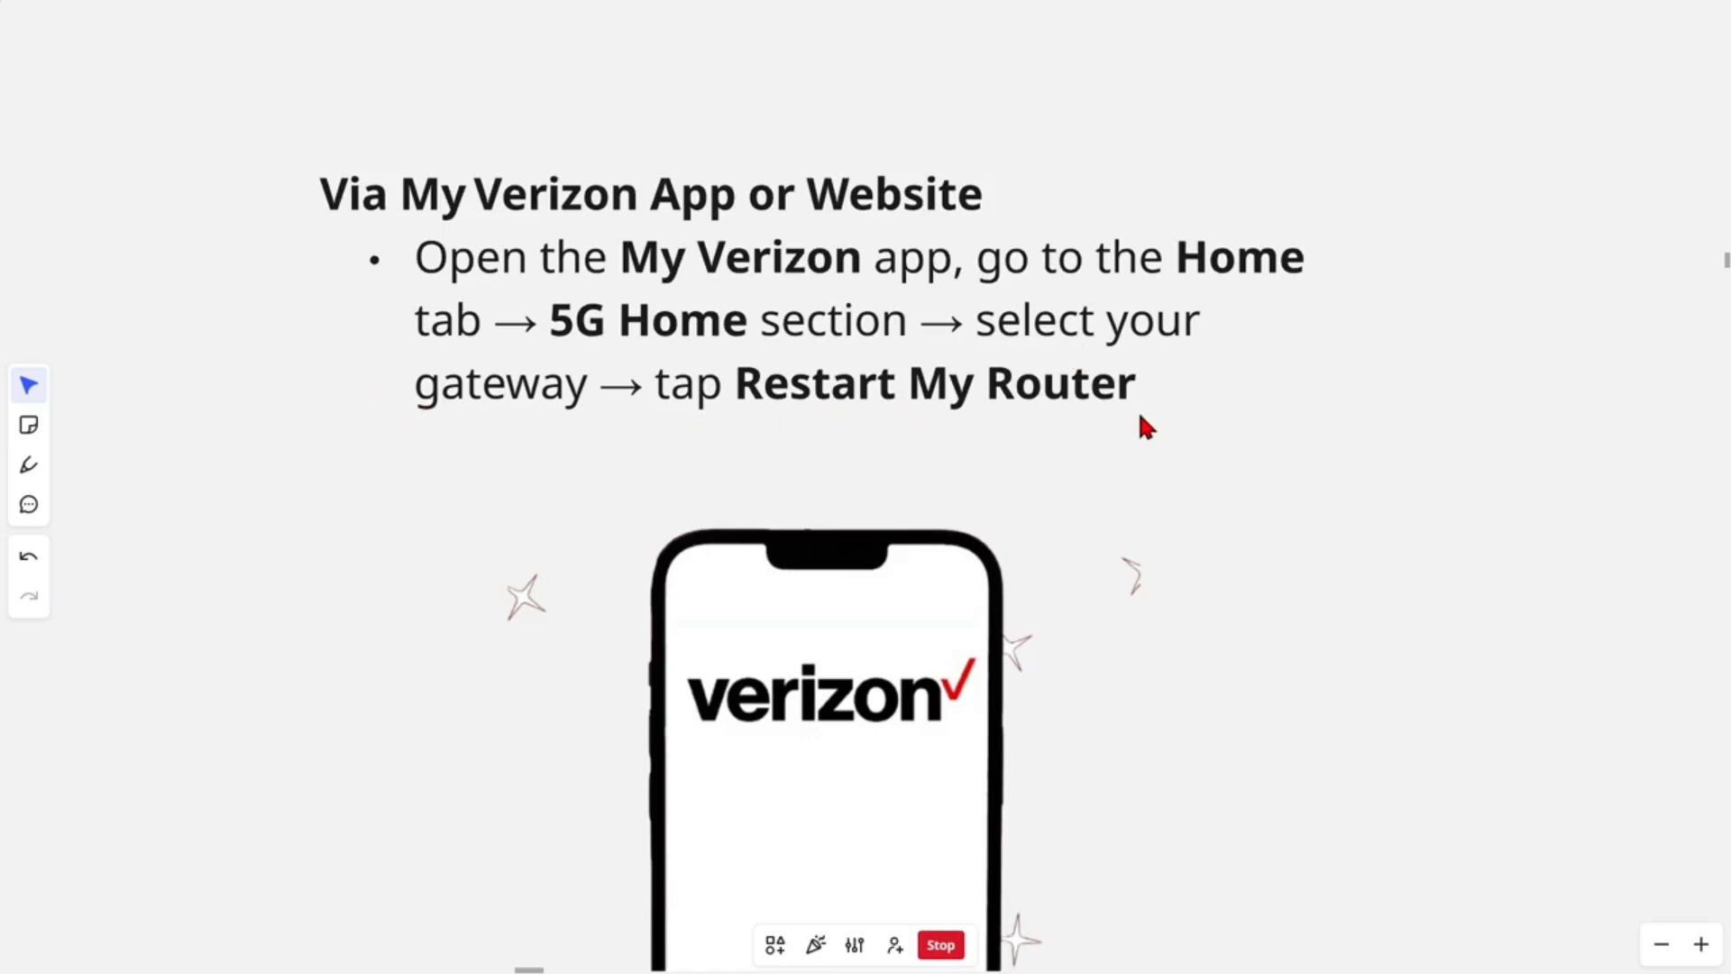
key(Right)
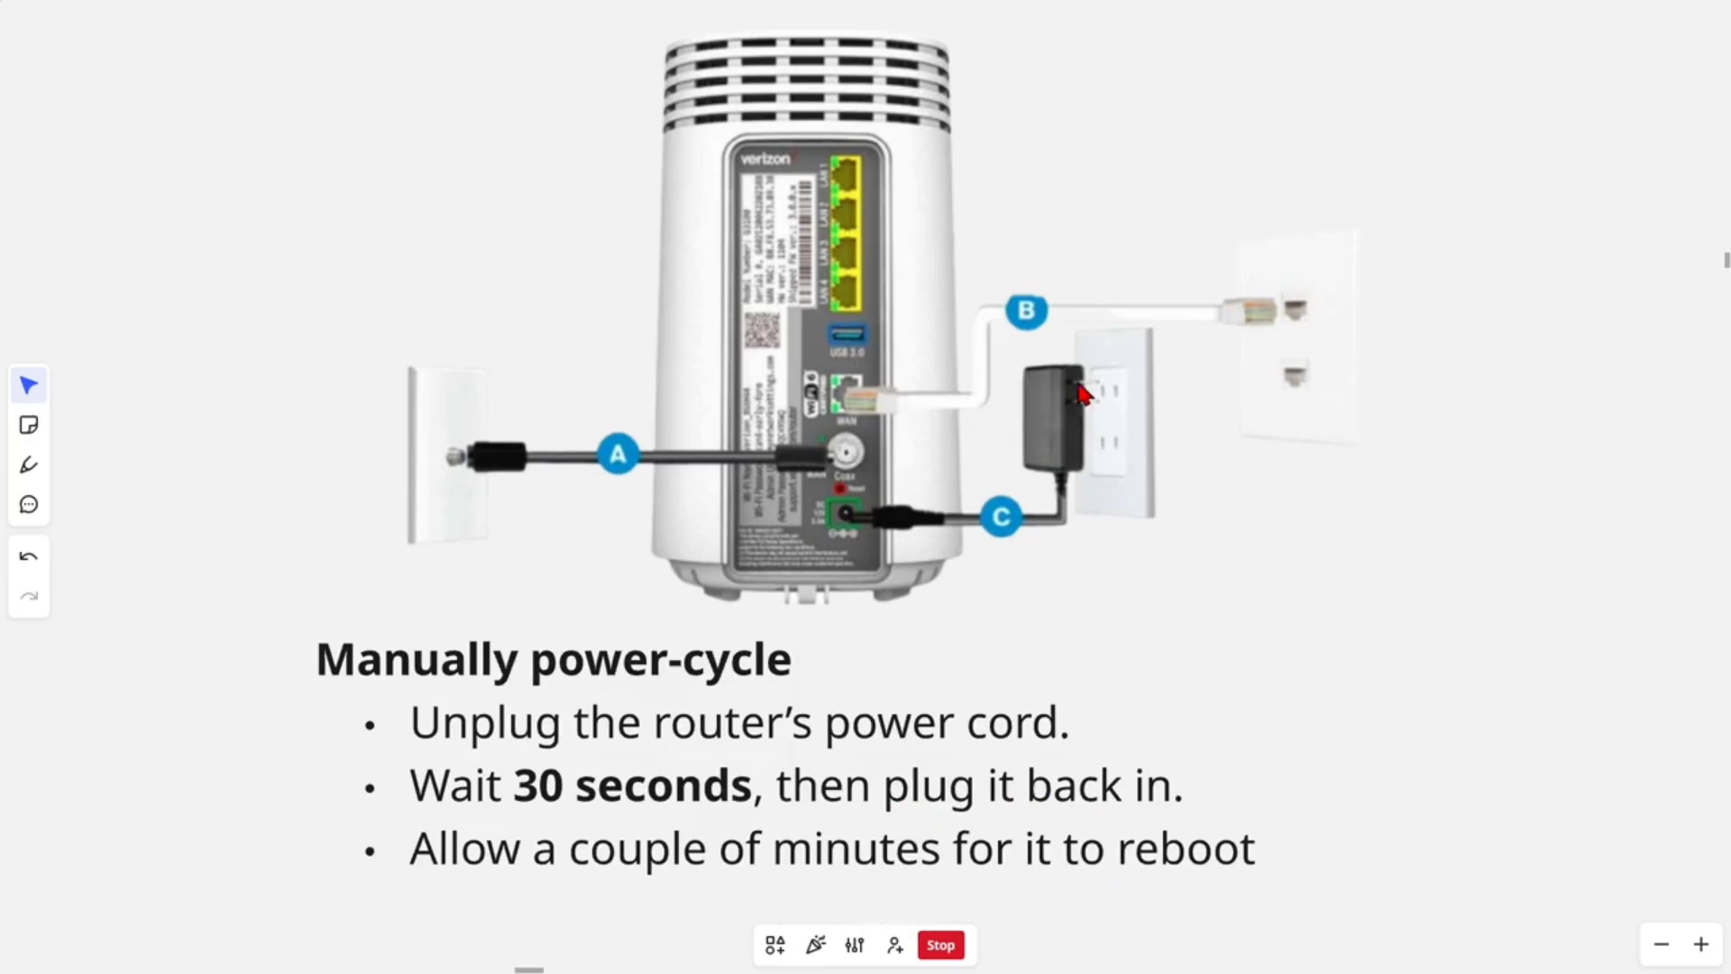
Advance past the Factory Reset title to the 10–15 second pinhole reset steps
key(Right)
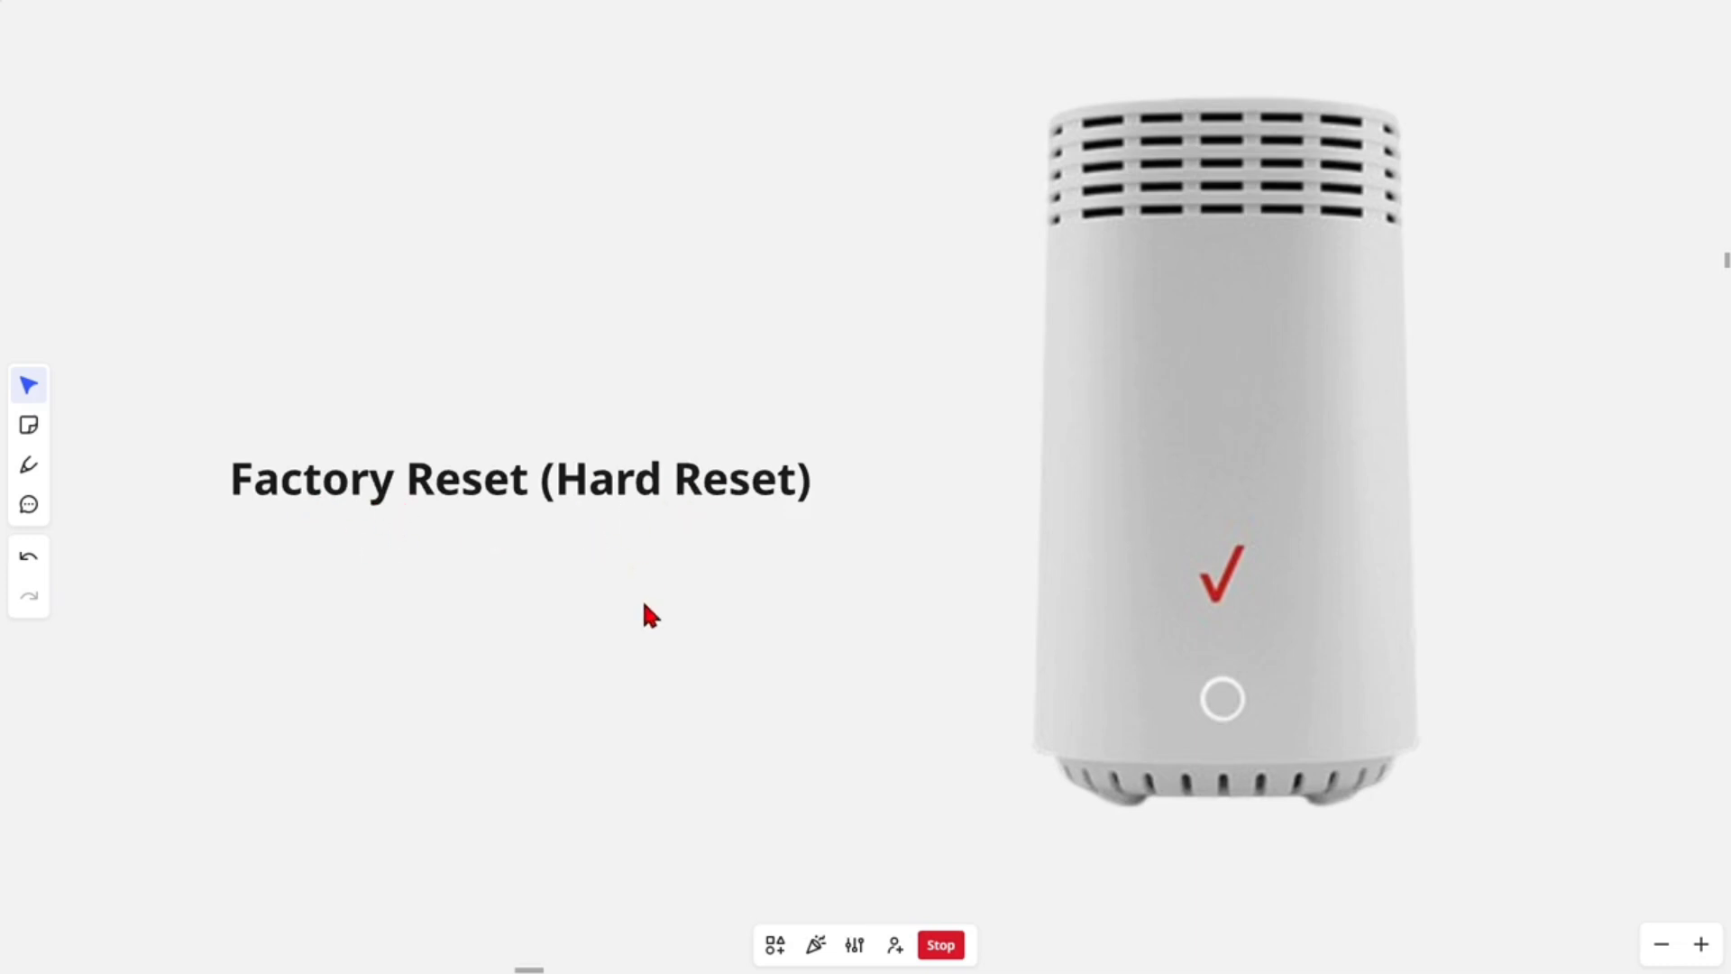
key(Right)
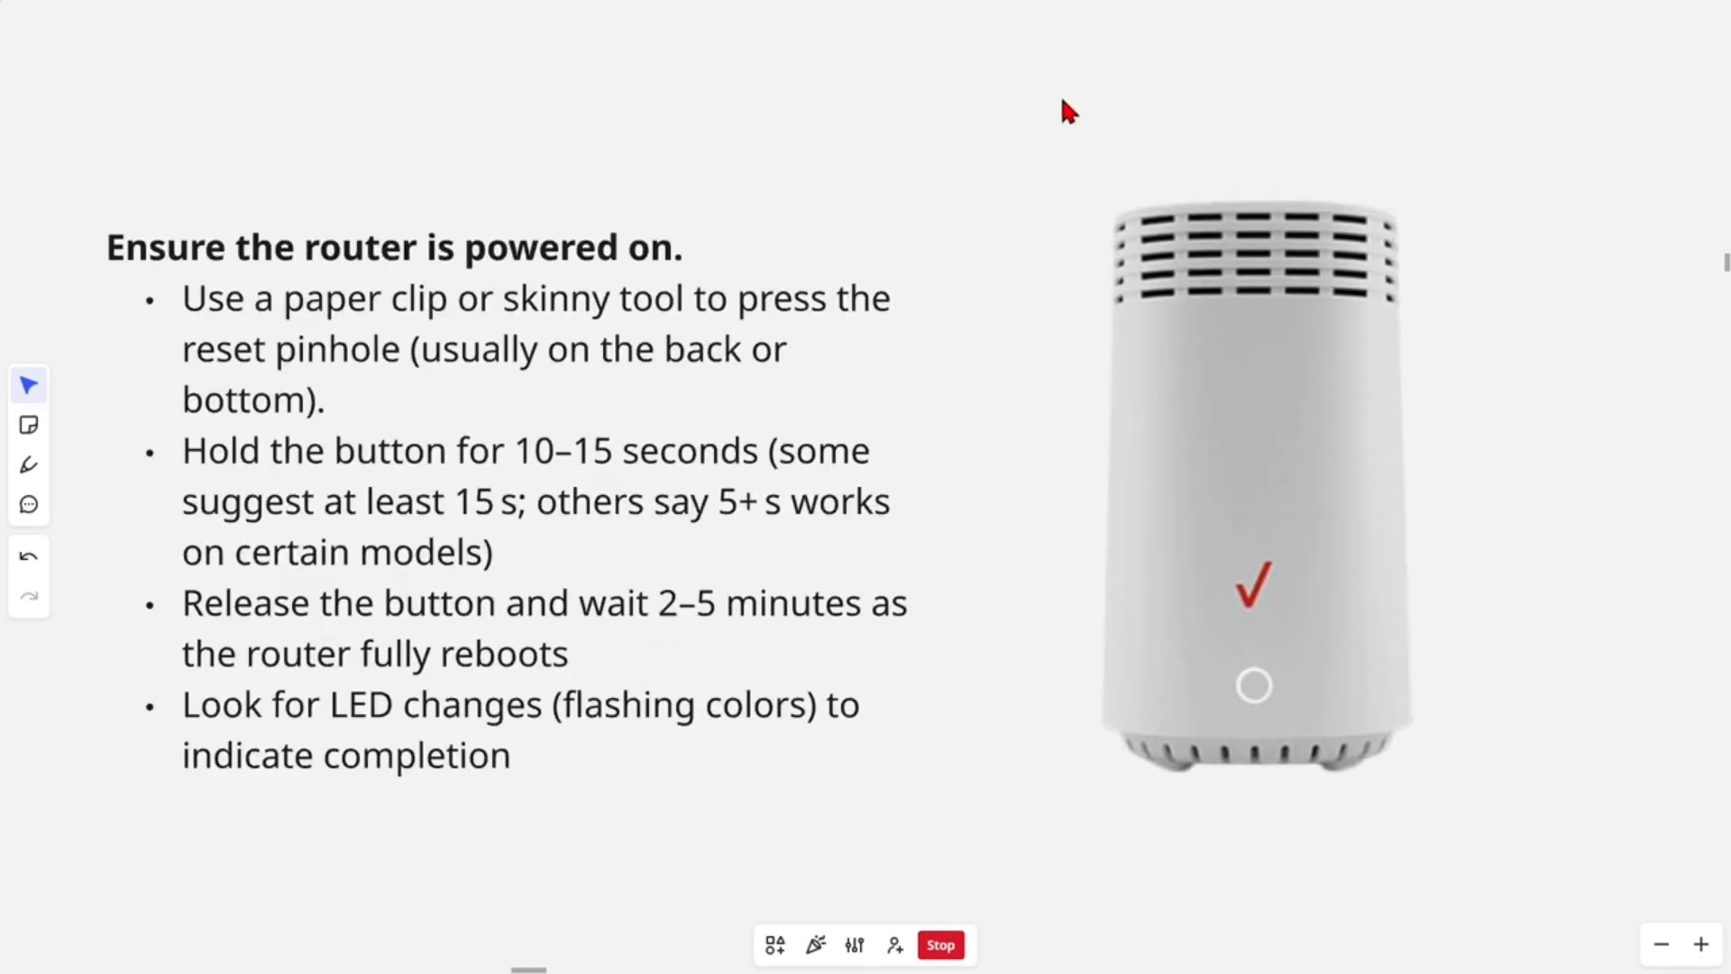